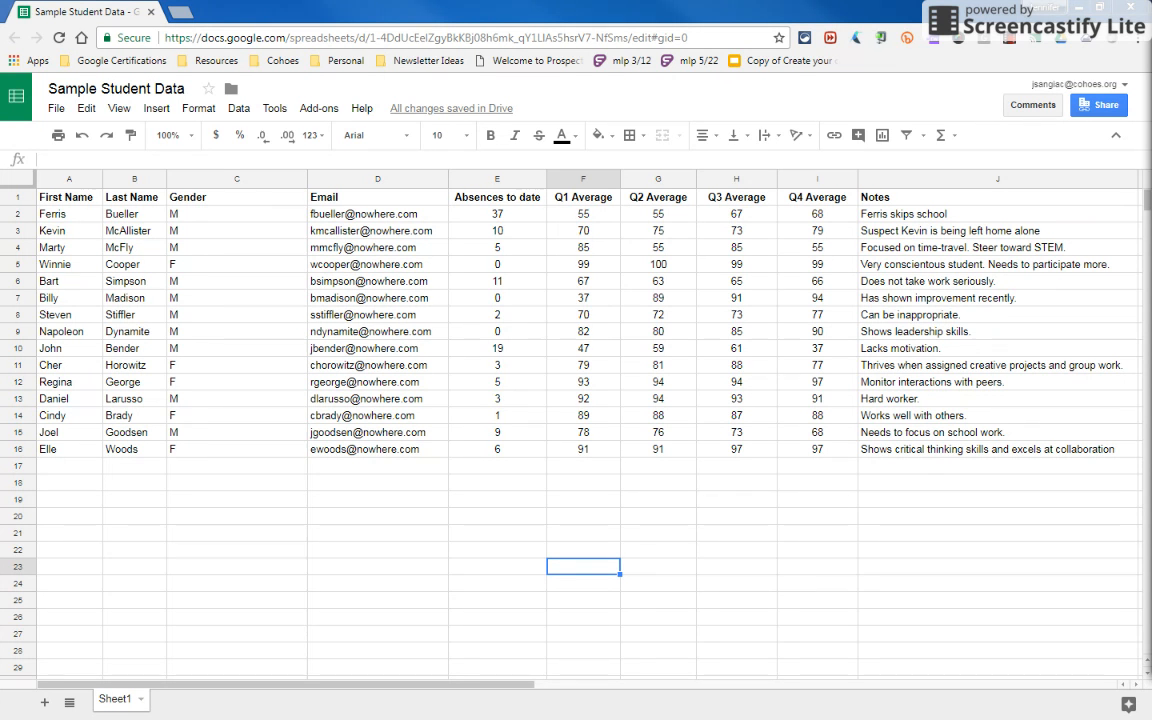
Step: Insert a pie chart showing the count of each value in the Gender column
{"action": "left_click", "coordinate": [229, 179]}
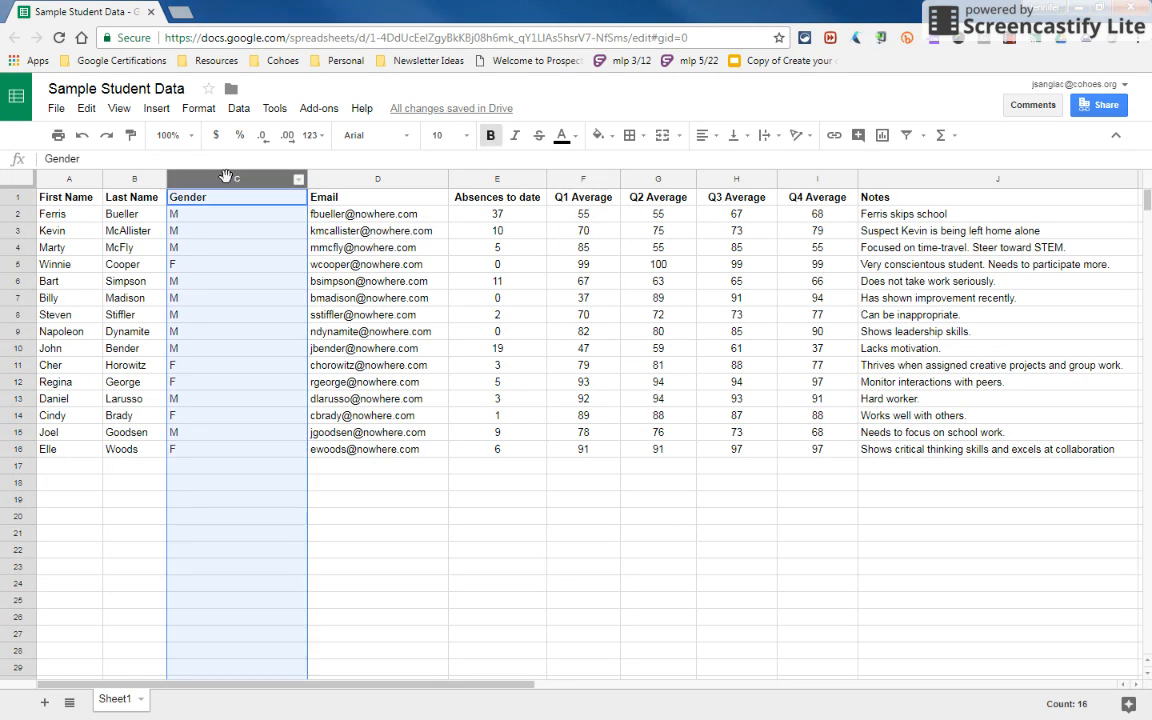
{"action": "left_click", "coordinate": [160, 110]}
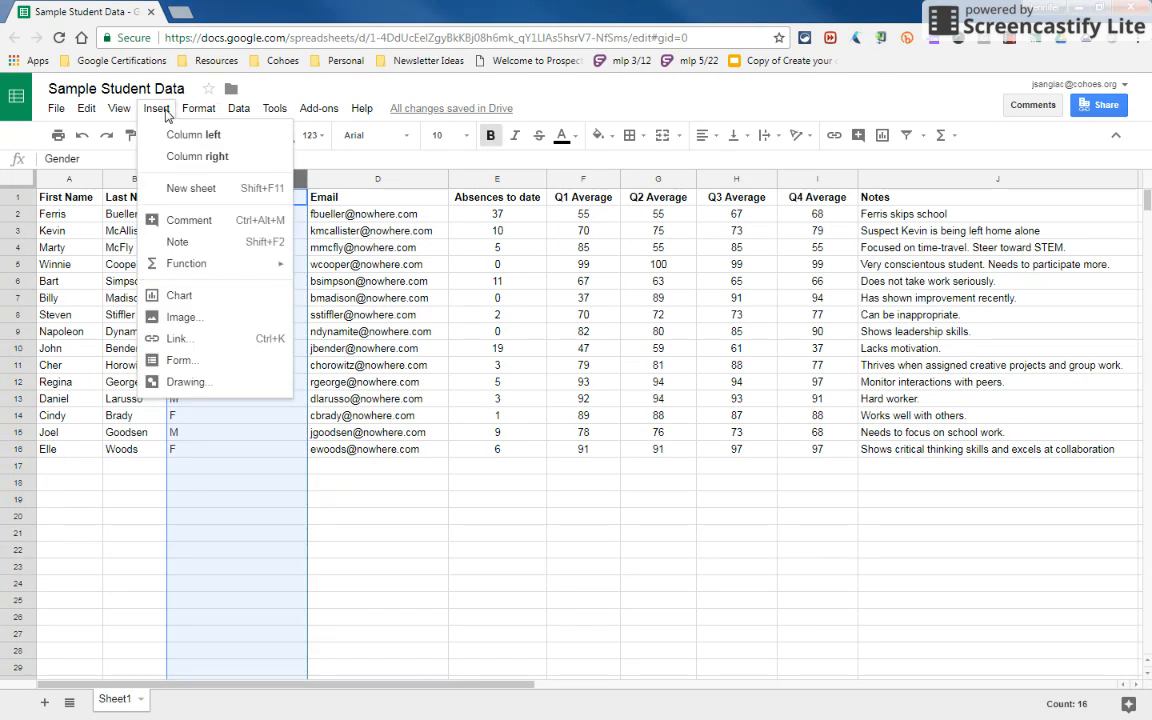
{"action": "left_click", "coordinate": [192, 297]}
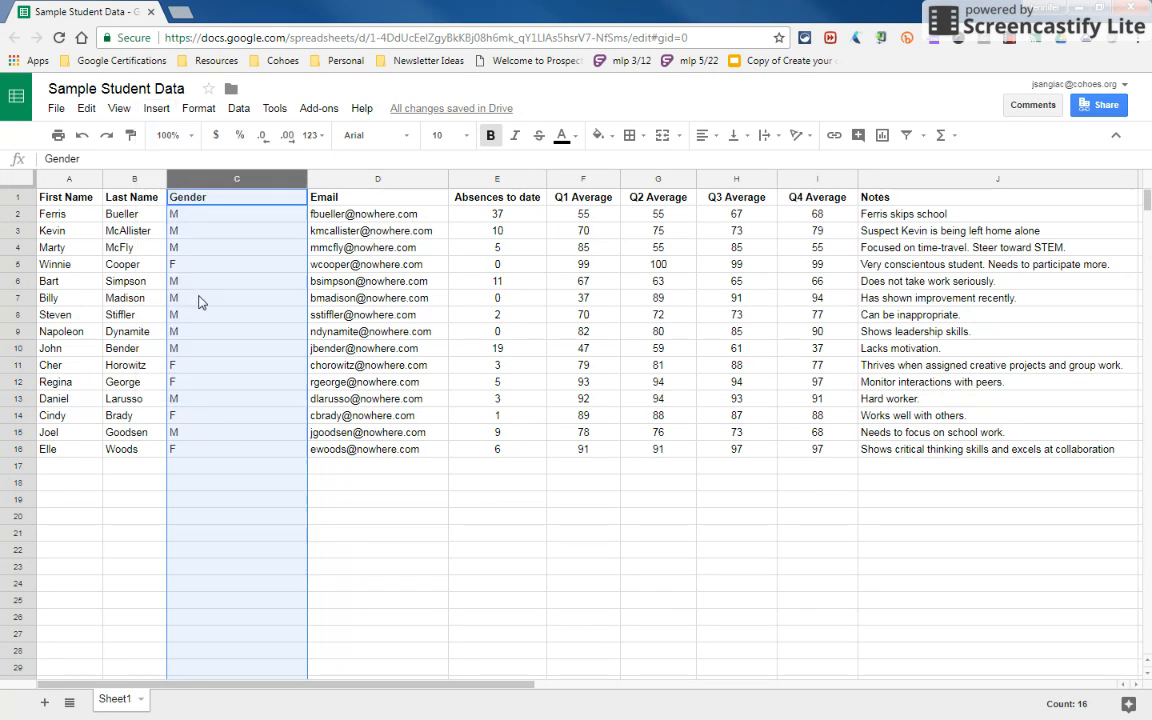
{"action": "mouse_move", "coordinate": [422, 410]}
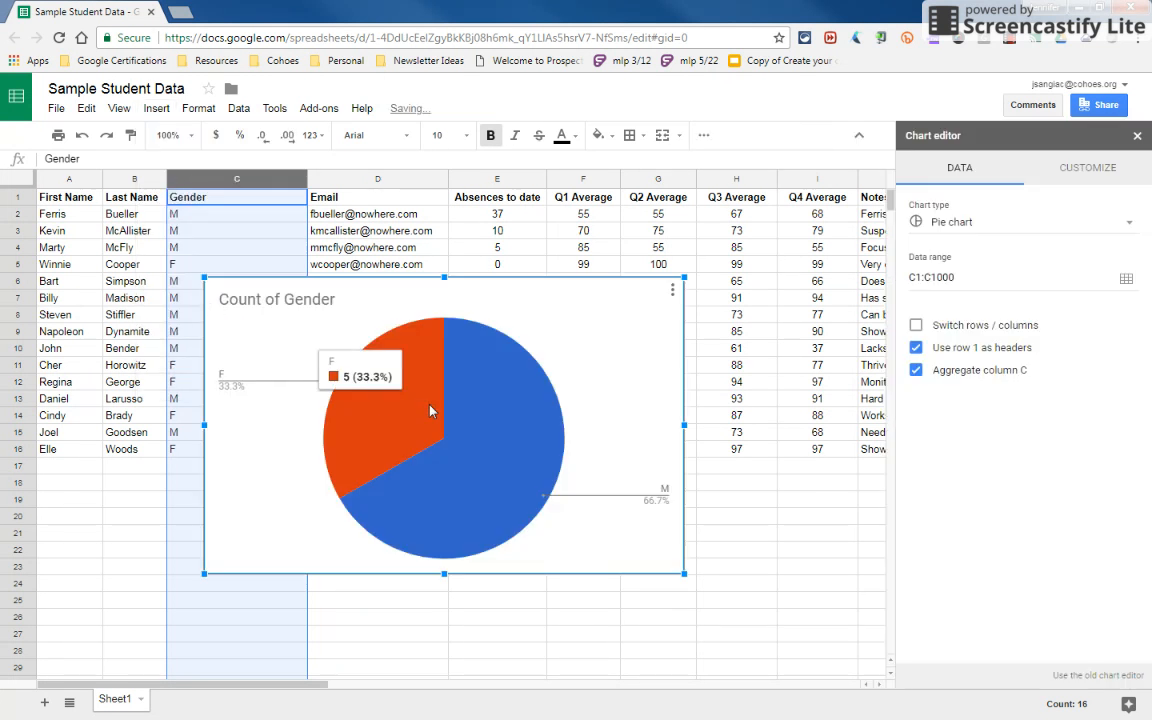
{"action": "mouse_move", "coordinate": [476, 380]}
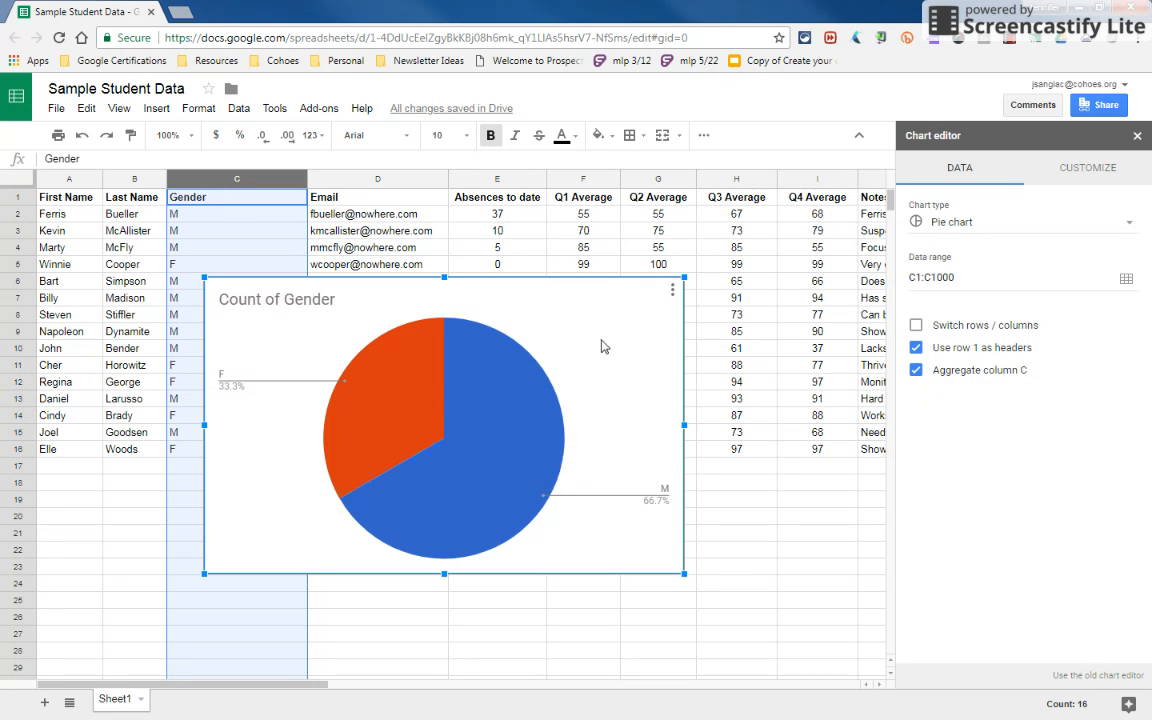
Step: Shrink the gender pie chart and place it below the student data, then check its chart options
{"action": "left_click_drag", "start_coordinate": [684, 277], "coordinate": [436, 510]}
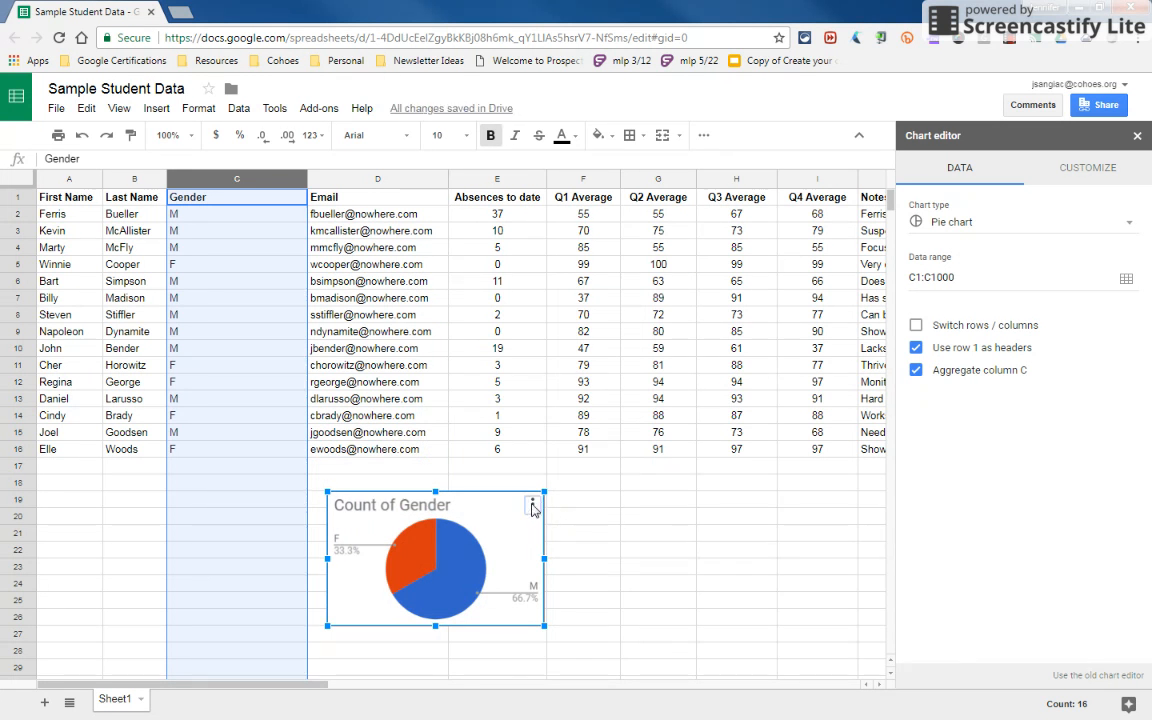
{"action": "left_click", "coordinate": [532, 506]}
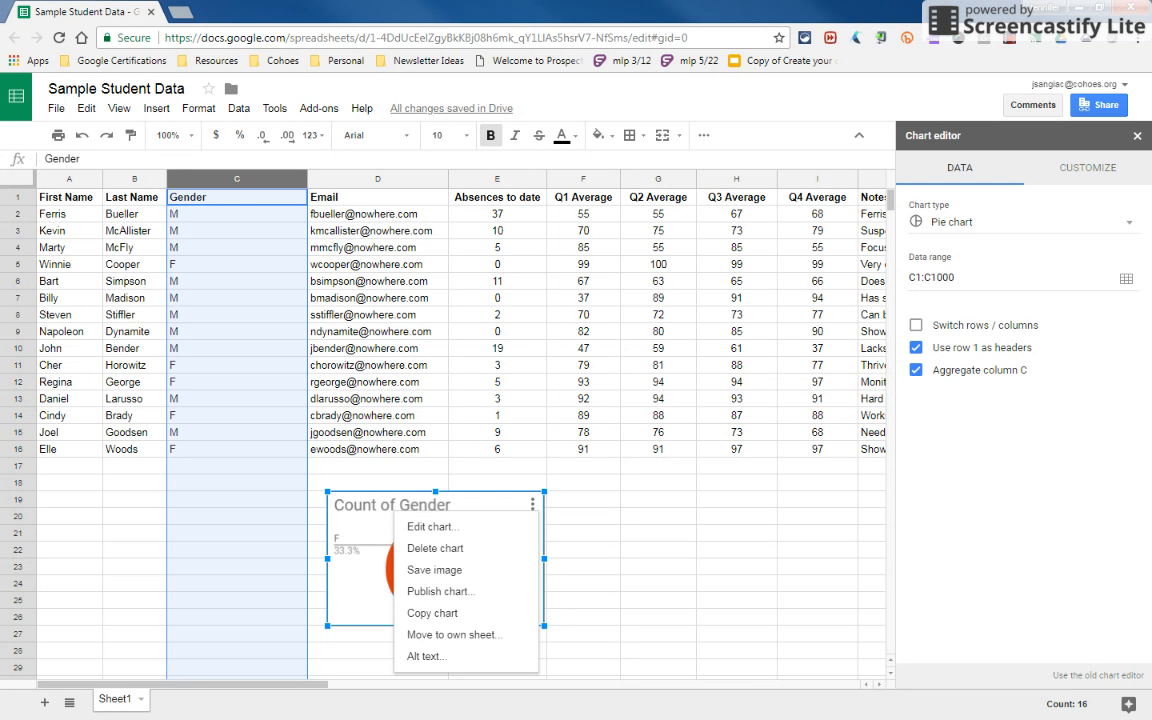
{"action": "key", "text": "Escape"}
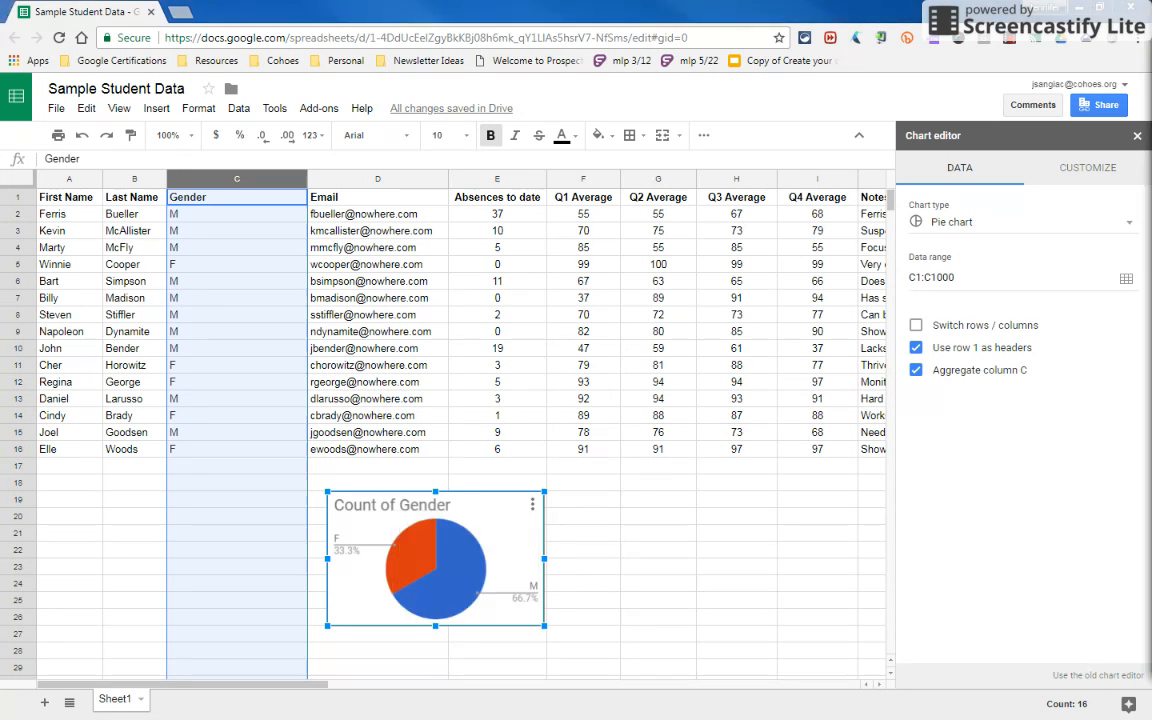
Step: Browse the chart types available for the gender chart, keep the pie chart and close the chart editor
{"action": "left_click", "coordinate": [1010, 223]}
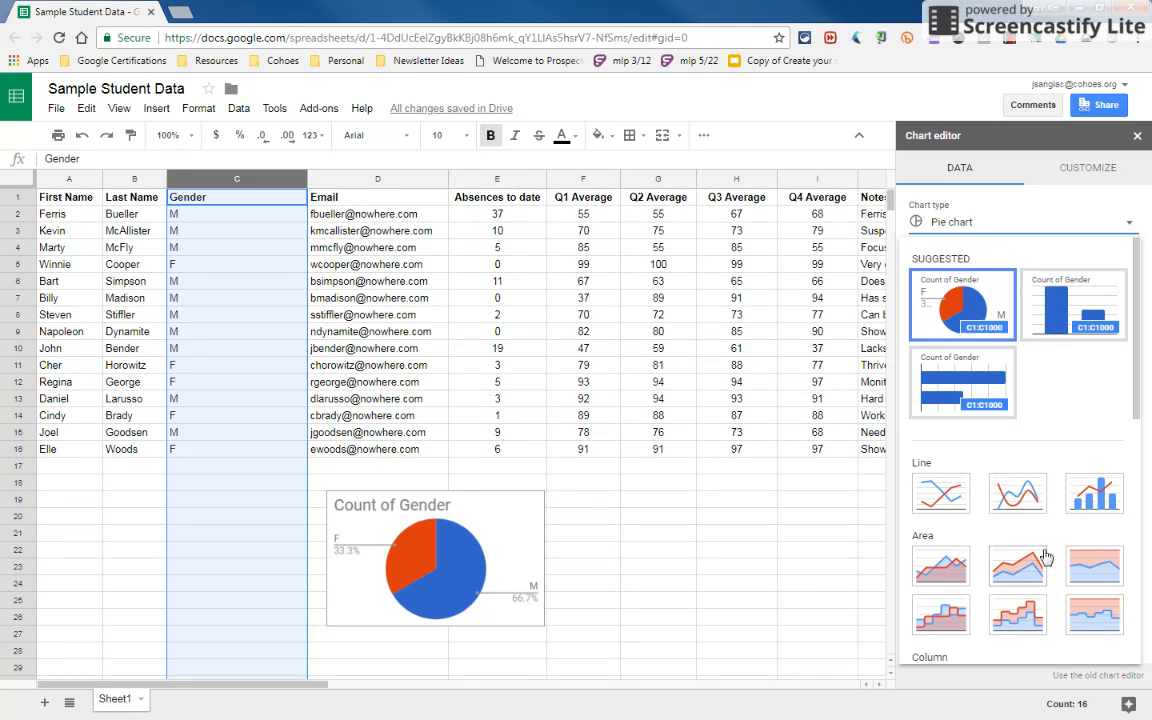
{"action": "scroll", "coordinate": [998, 360], "scroll_direction": "down", "scroll_amount": 2}
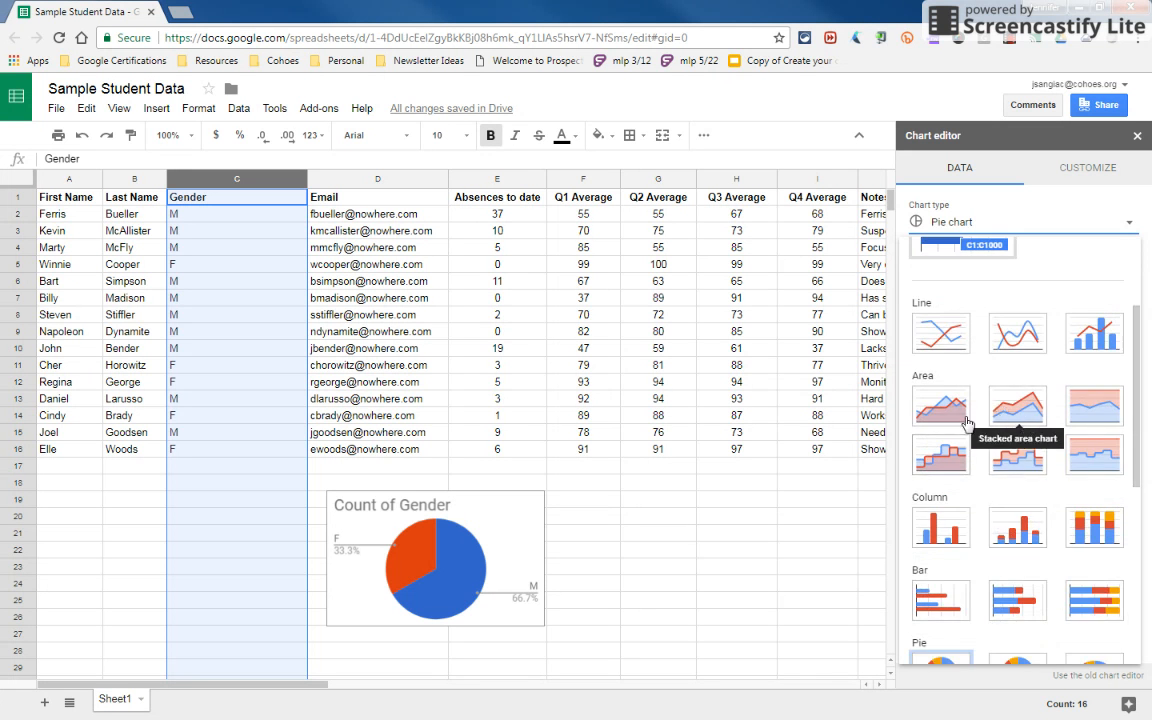
{"action": "scroll", "coordinate": [1033, 410], "scroll_direction": "down", "scroll_amount": 2}
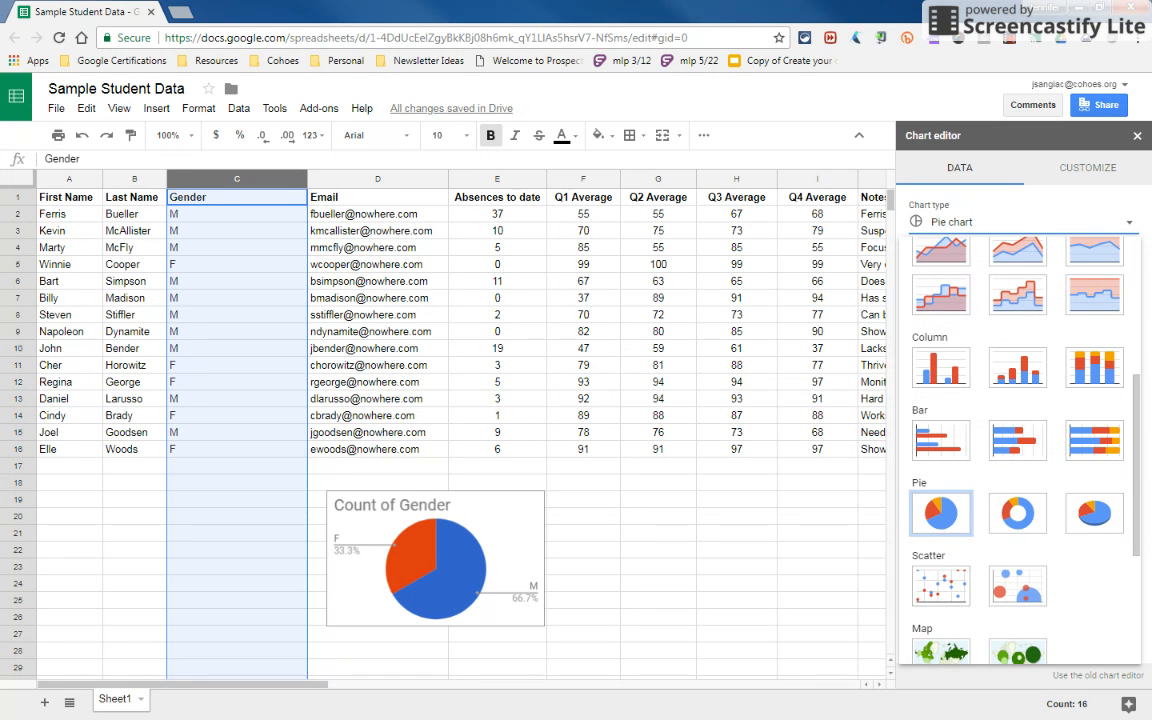
{"action": "left_click", "coordinate": [1137, 140]}
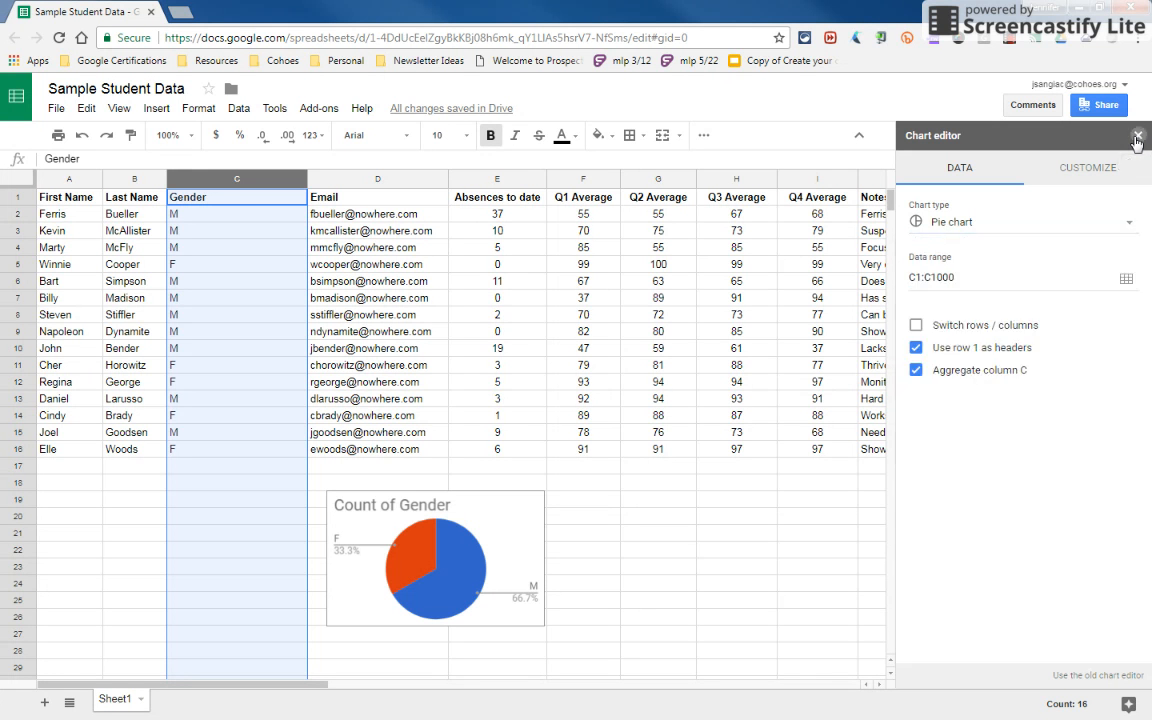
{"action": "left_click", "coordinate": [1137, 140]}
{"action": "left_click", "coordinate": [585, 502]}
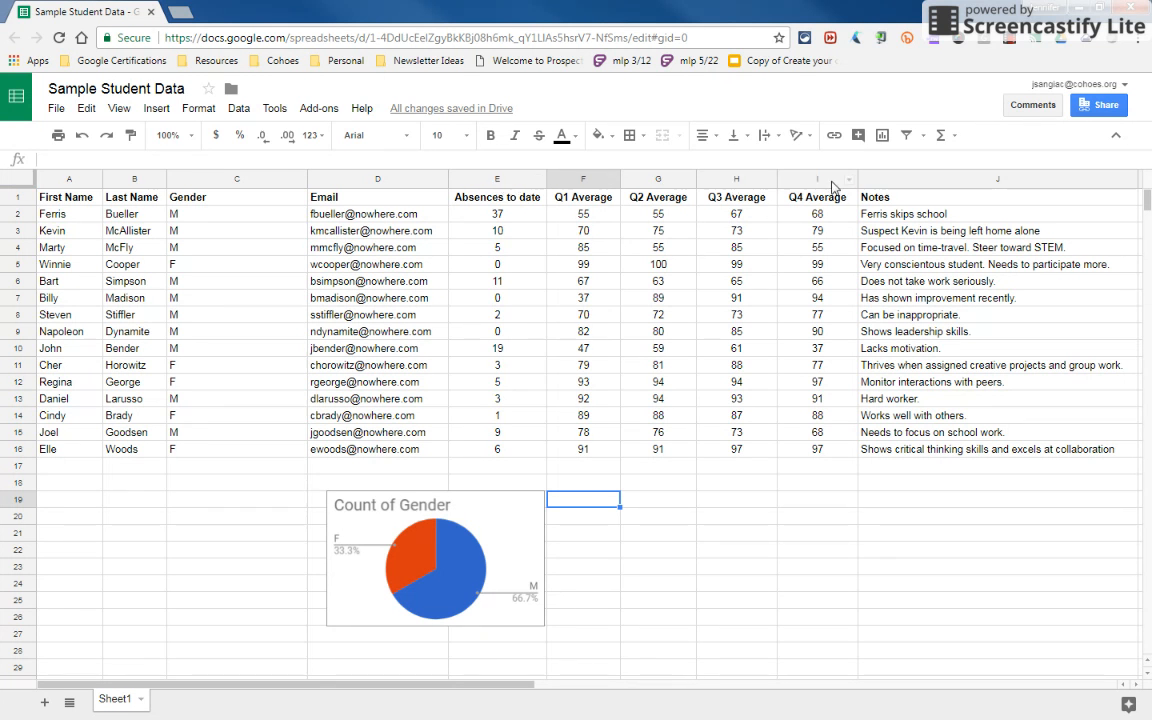
Step: Open the Explore suggestions for the Absences to date and Q4 Average columns together
{"action": "left_click", "coordinate": [497, 179]}
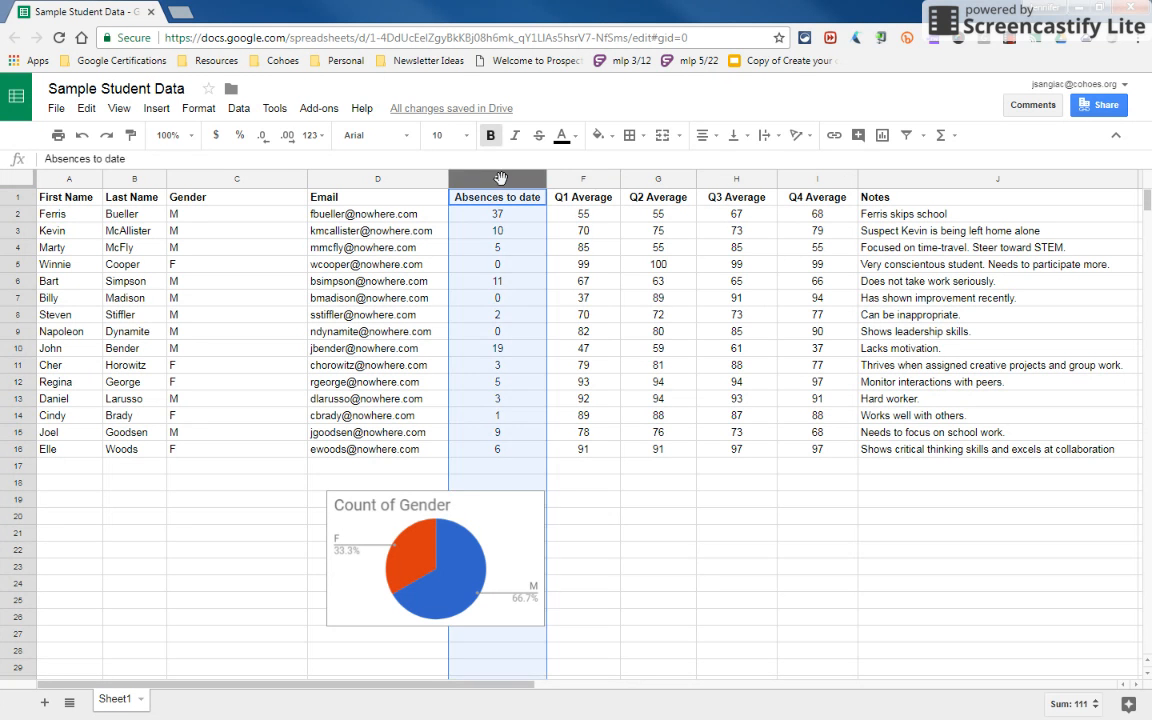
{"action": "left_click", "coordinate": [817, 180], "text": "ctrl"}
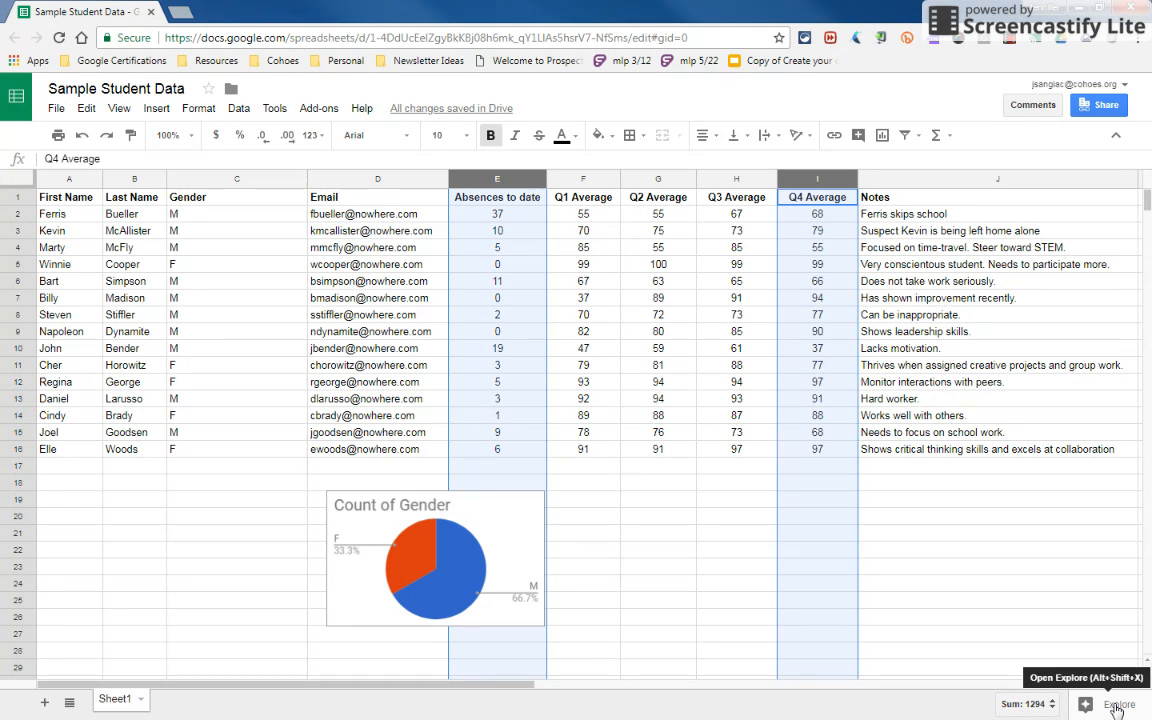
{"action": "left_click", "coordinate": [1117, 706]}
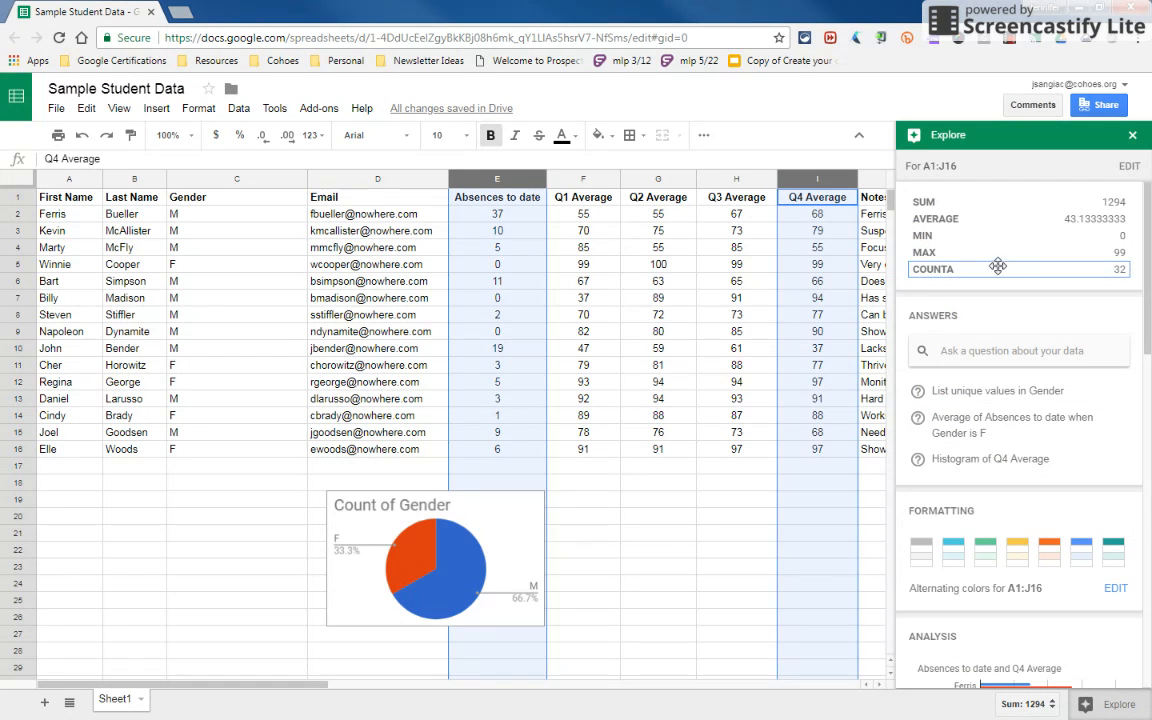
Step: Insert the suggested Q4 Average vs. Absences to date scatter chart and place it, reduced in size, below the data beside the pie chart
{"action": "scroll", "coordinate": [1030, 425], "scroll_direction": "down", "scroll_amount": 2}
{"action": "scroll", "coordinate": [1034, 432], "scroll_direction": "down", "scroll_amount": 3}
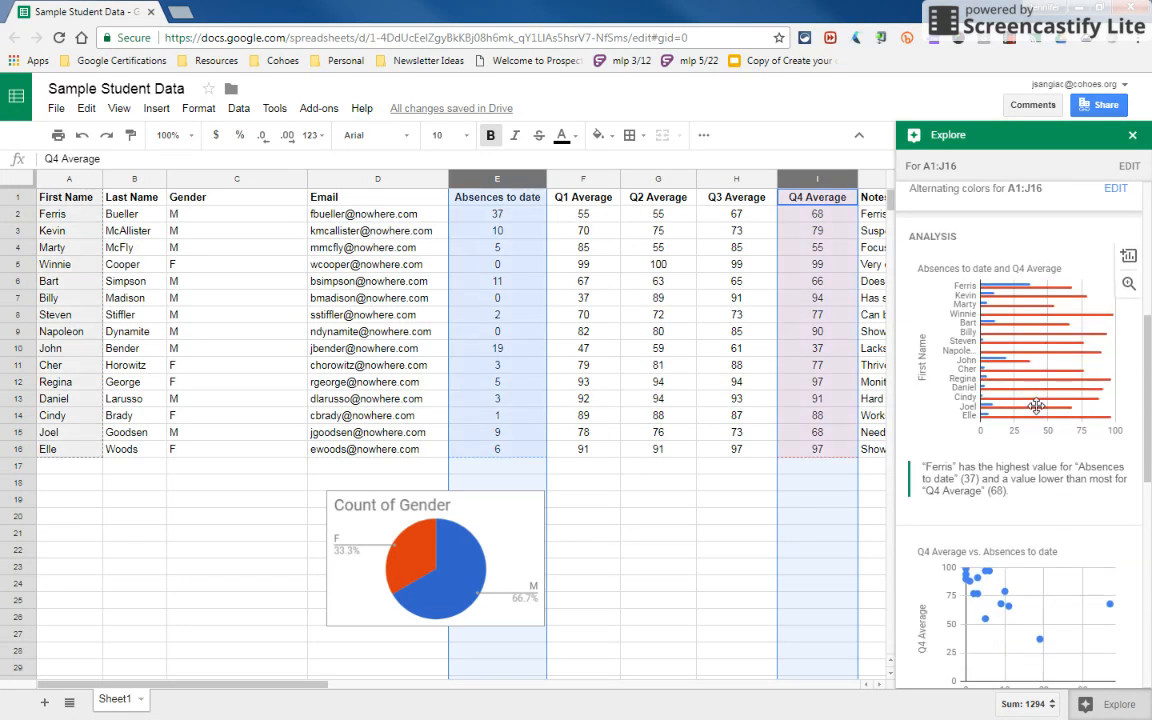
{"action": "scroll", "coordinate": [1034, 400], "scroll_direction": "down", "scroll_amount": 5}
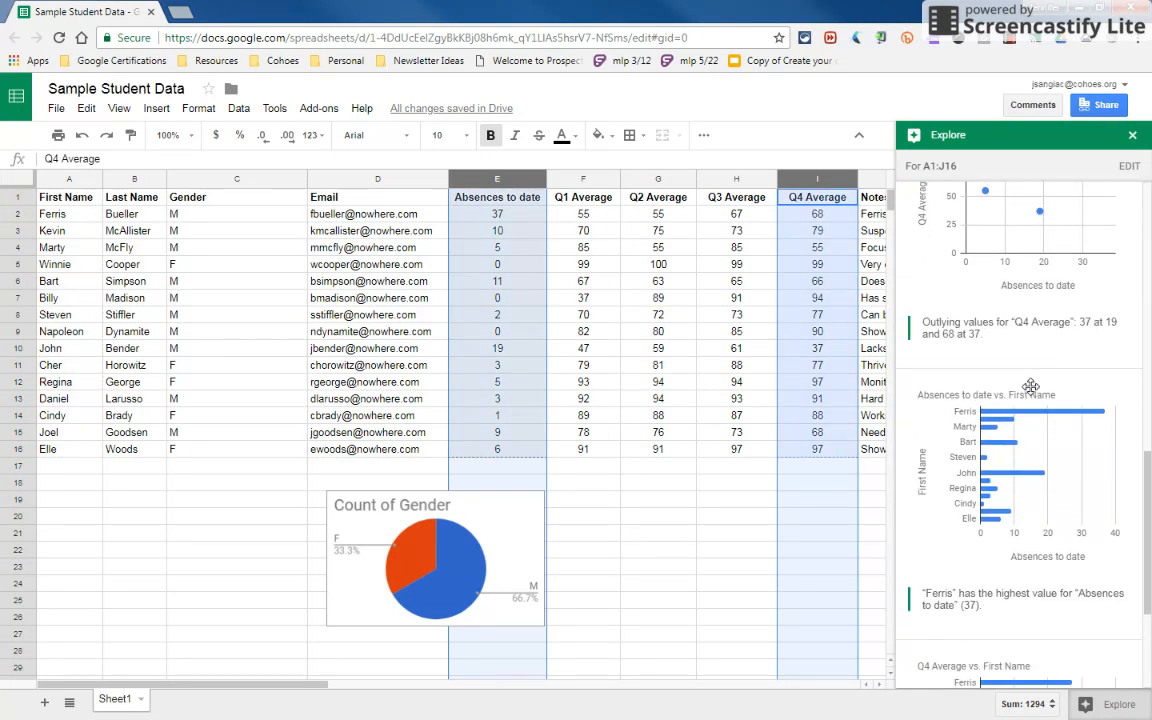
{"action": "scroll", "coordinate": [1031, 386], "scroll_direction": "down", "scroll_amount": 3}
{"action": "scroll", "coordinate": [1031, 386], "scroll_direction": "up", "scroll_amount": 6}
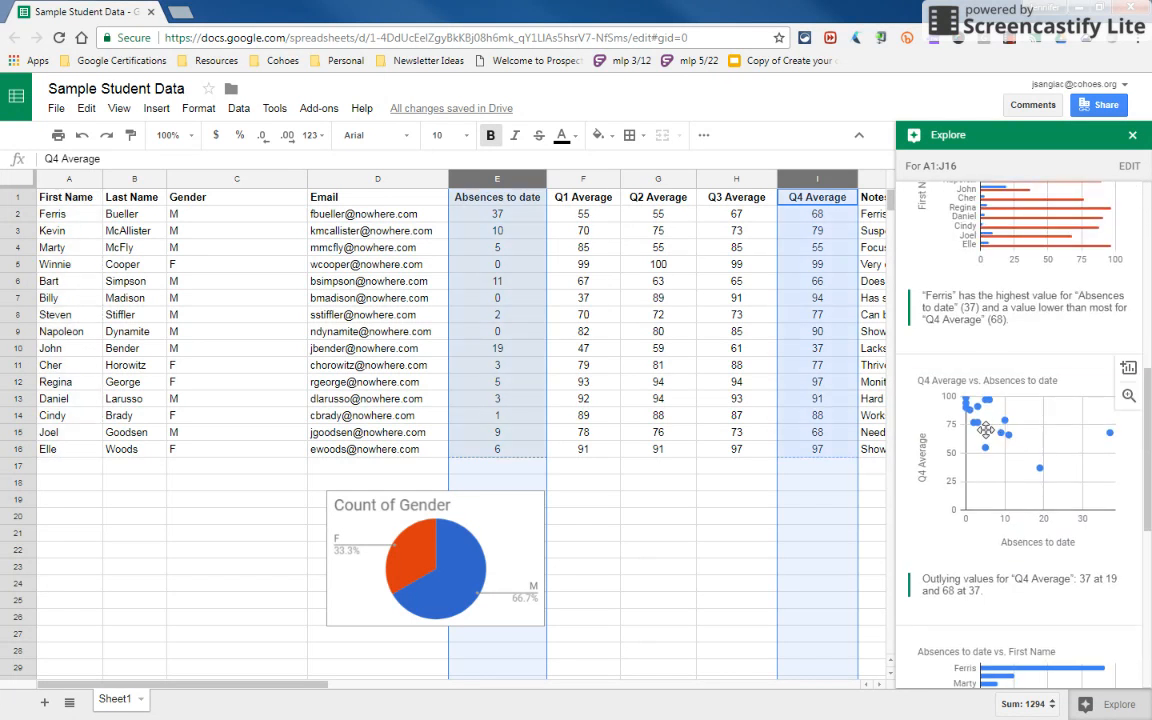
{"action": "mouse_move", "coordinate": [975, 427]}
{"action": "scroll", "coordinate": [978, 495], "scroll_direction": "down", "scroll_amount": 1}
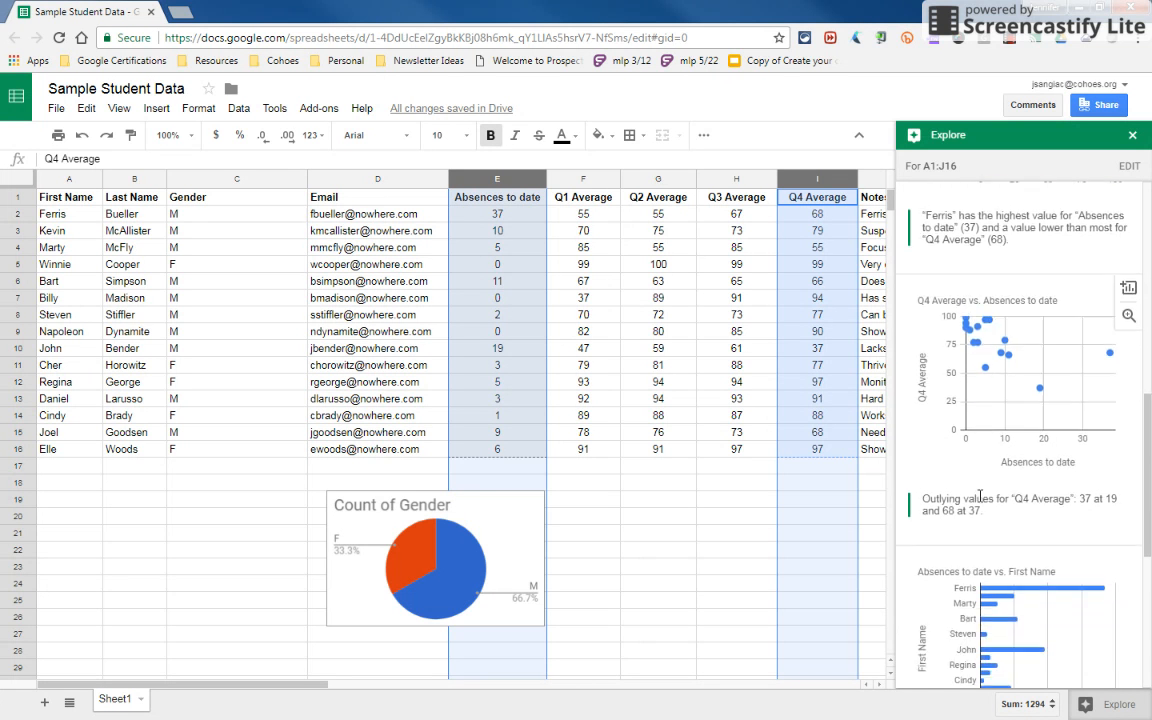
{"action": "left_click", "coordinate": [1128, 289]}
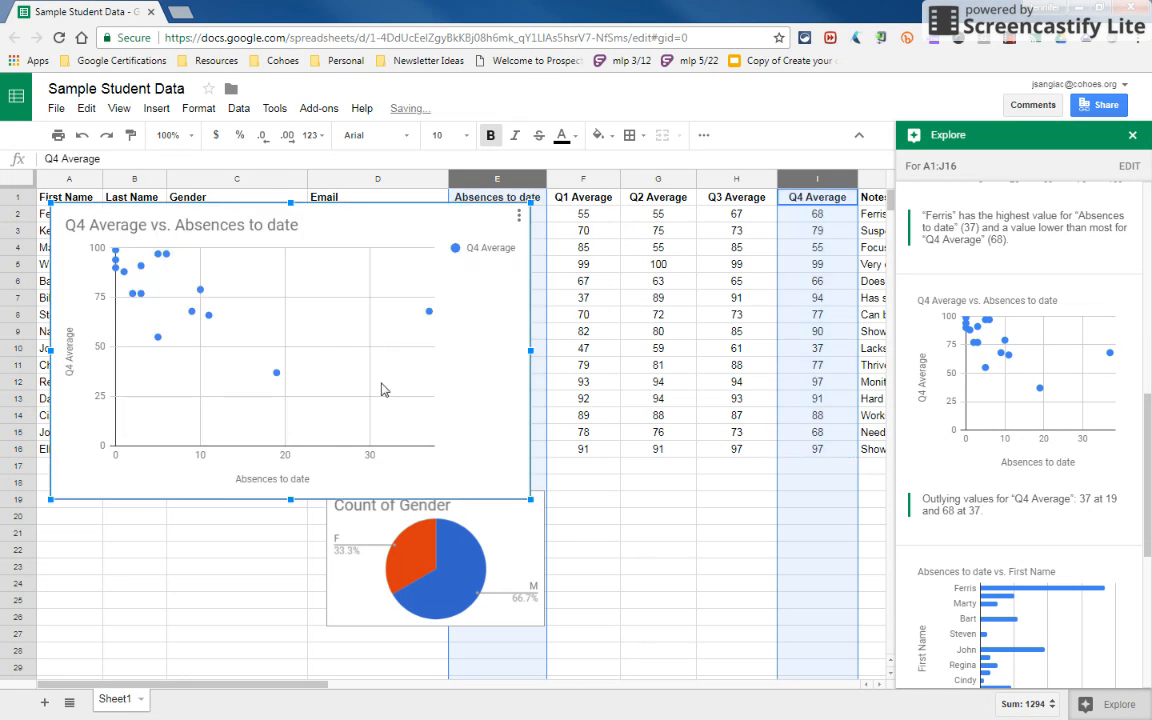
{"action": "left_click_drag", "start_coordinate": [459, 248], "coordinate": [327, 328]}
{"action": "left_click_drag", "start_coordinate": [211, 378], "coordinate": [751, 526]}
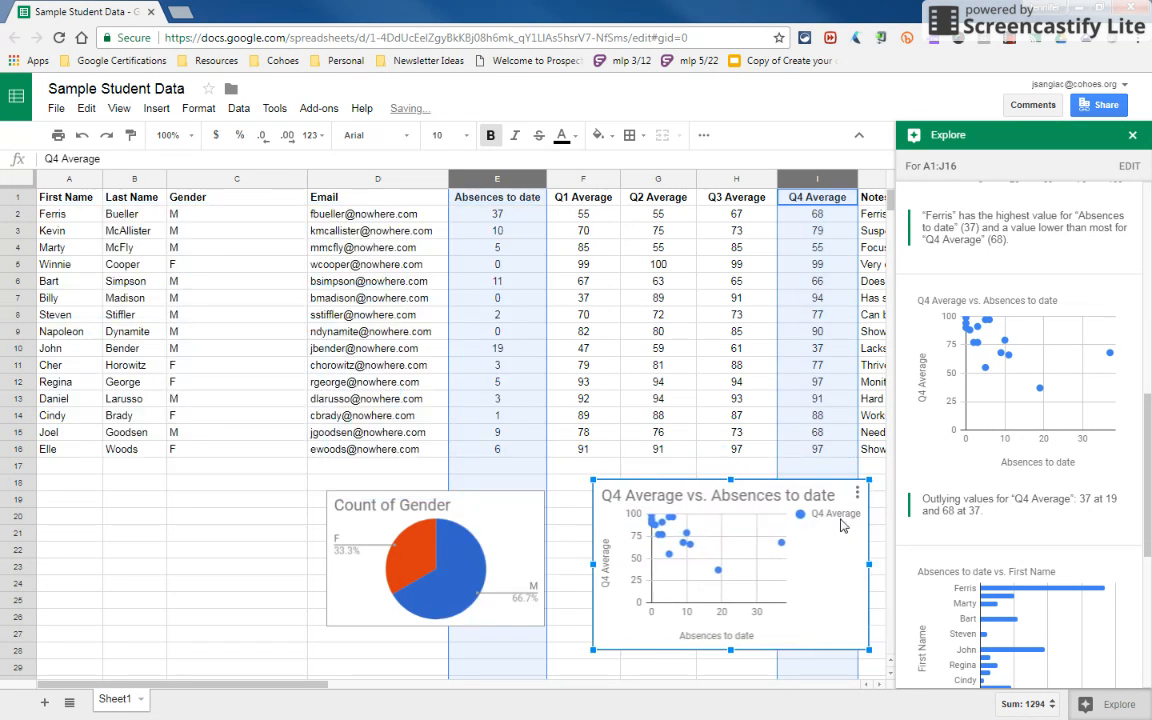
Step: Ask Explore the question "average absences" about the student data
{"action": "mouse_move", "coordinate": [1010, 425]}
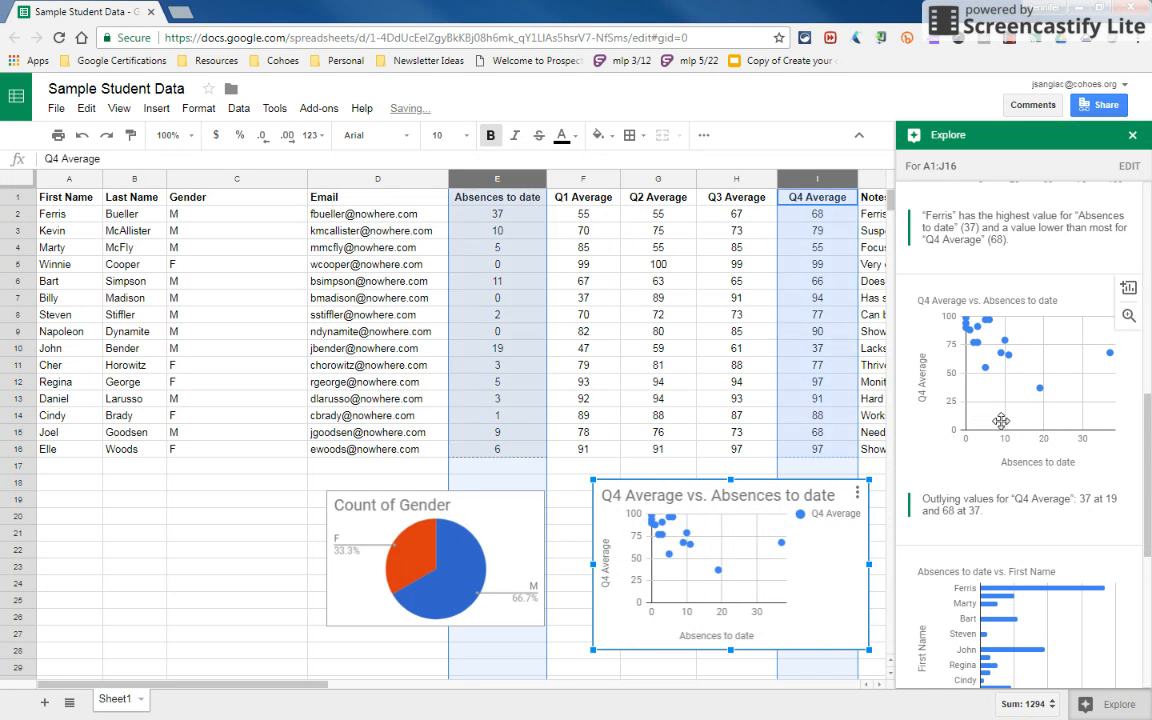
{"action": "scroll", "coordinate": [1012, 427], "scroll_direction": "down", "scroll_amount": 4}
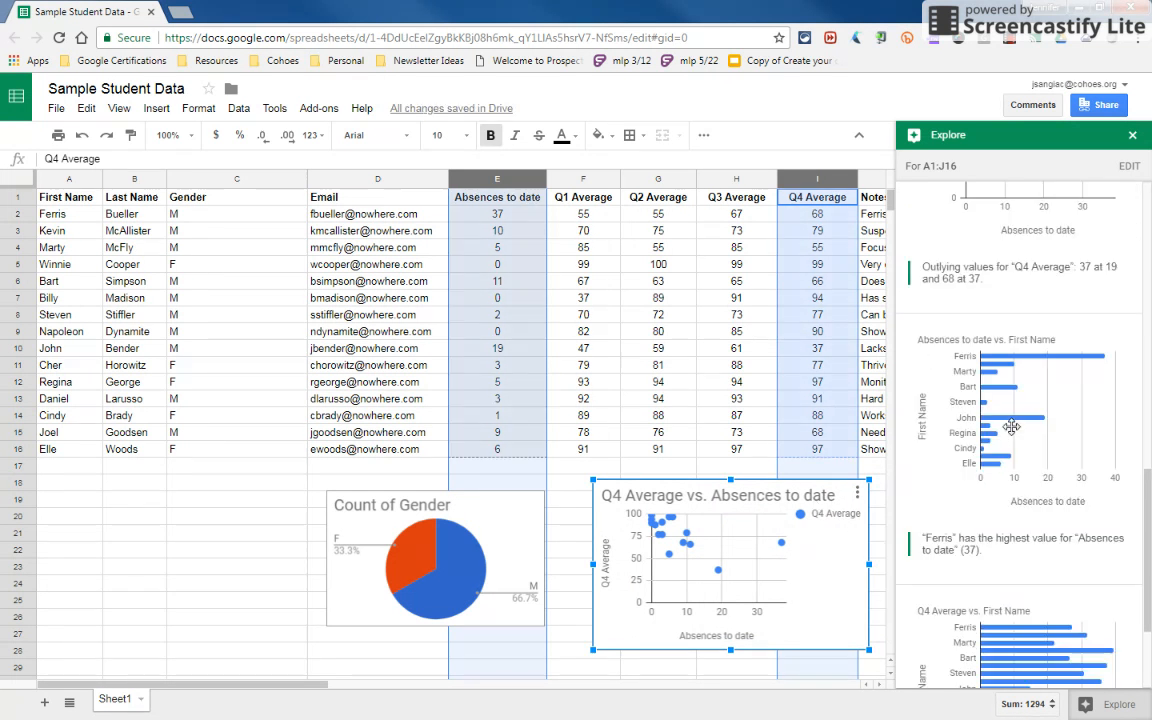
{"action": "scroll", "coordinate": [1013, 427], "scroll_direction": "up", "scroll_amount": 2}
{"action": "scroll", "coordinate": [1012, 427], "scroll_direction": "up", "scroll_amount": 6}
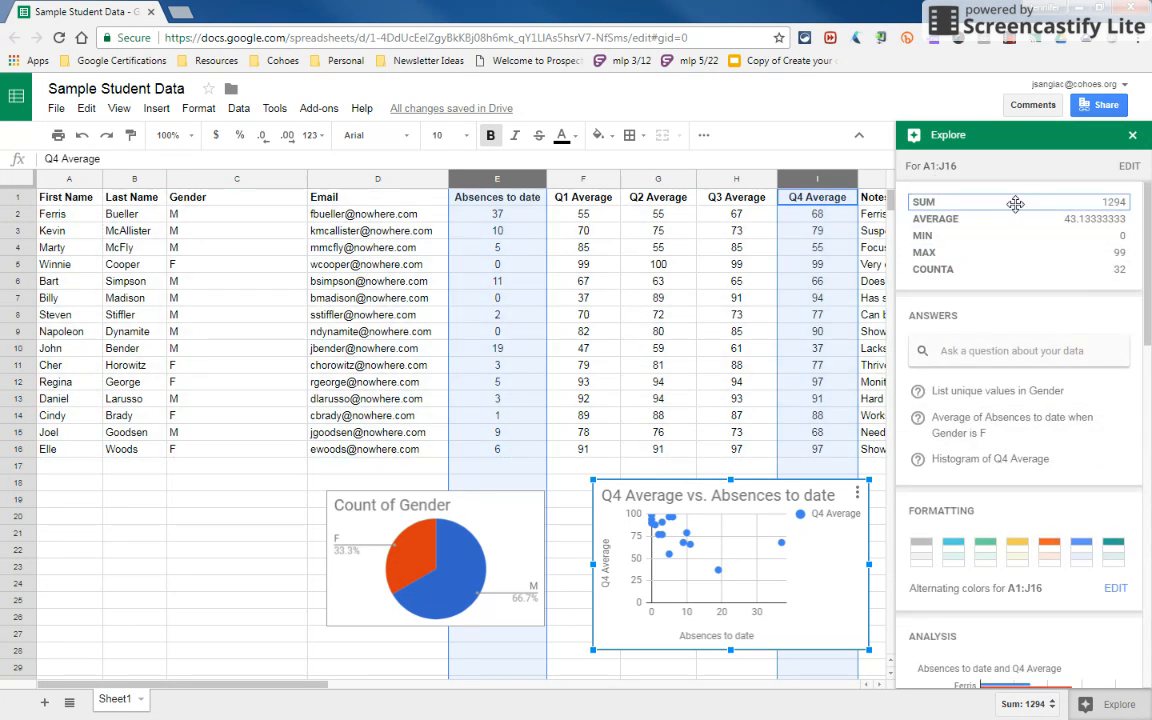
{"action": "left_click", "coordinate": [985, 355]}
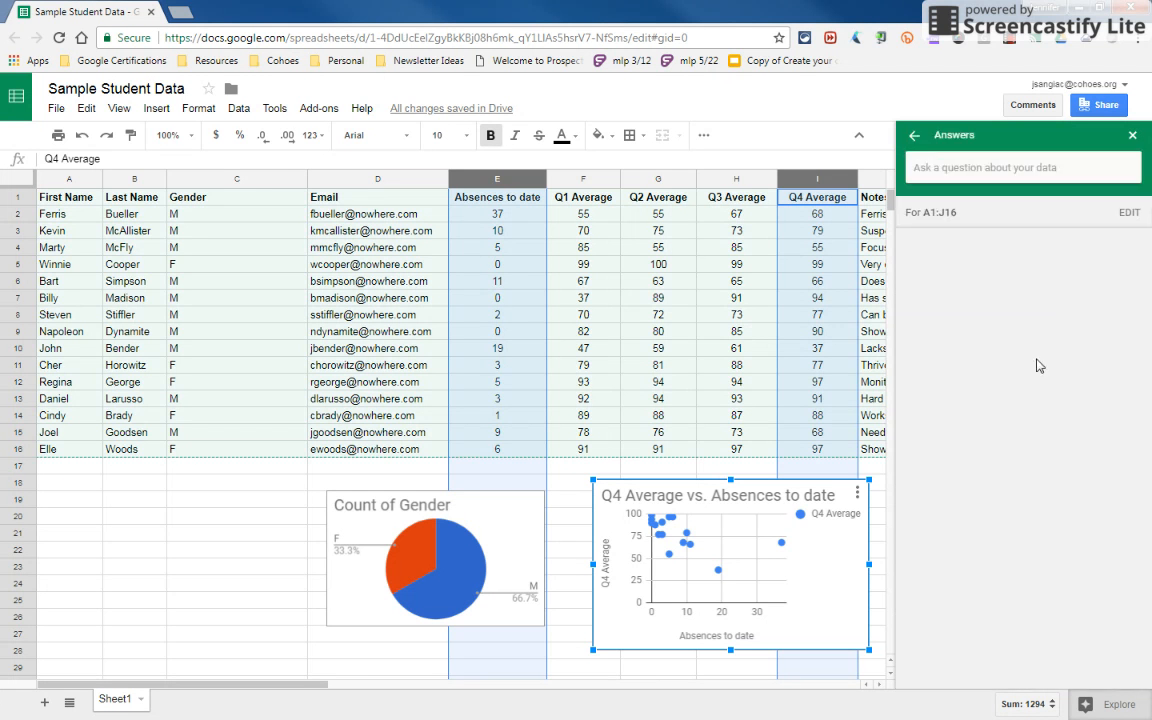
{"action": "type", "text": "average"}
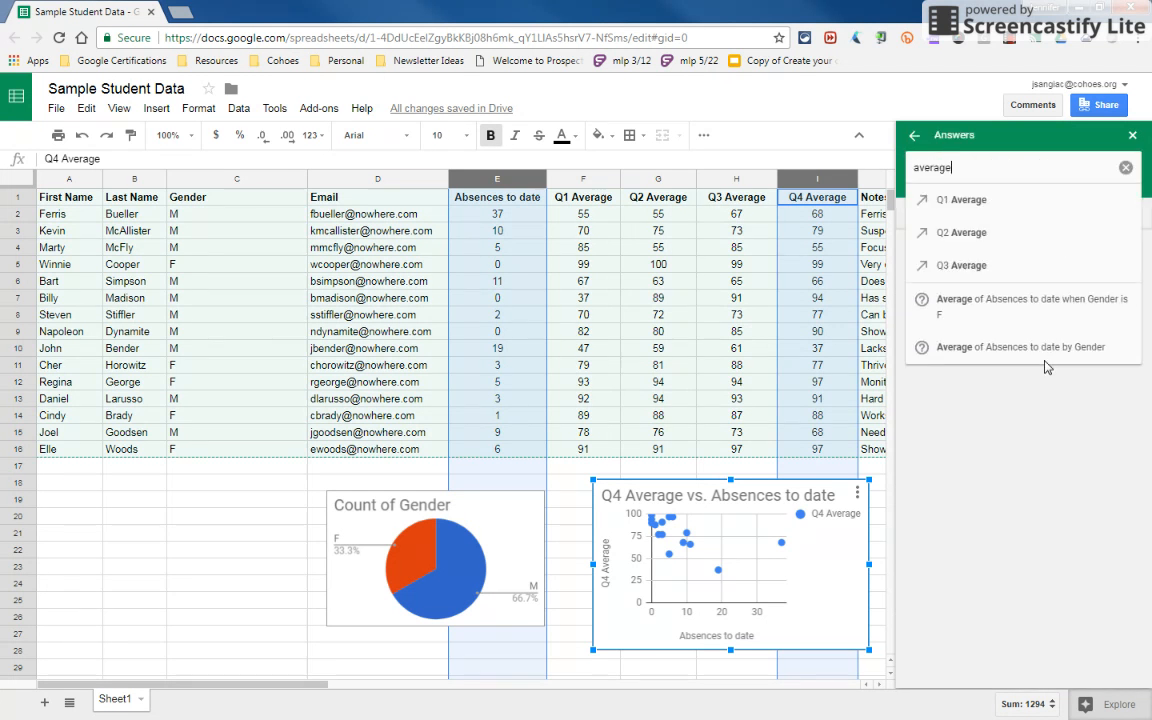
{"action": "type", "text": " absences"}
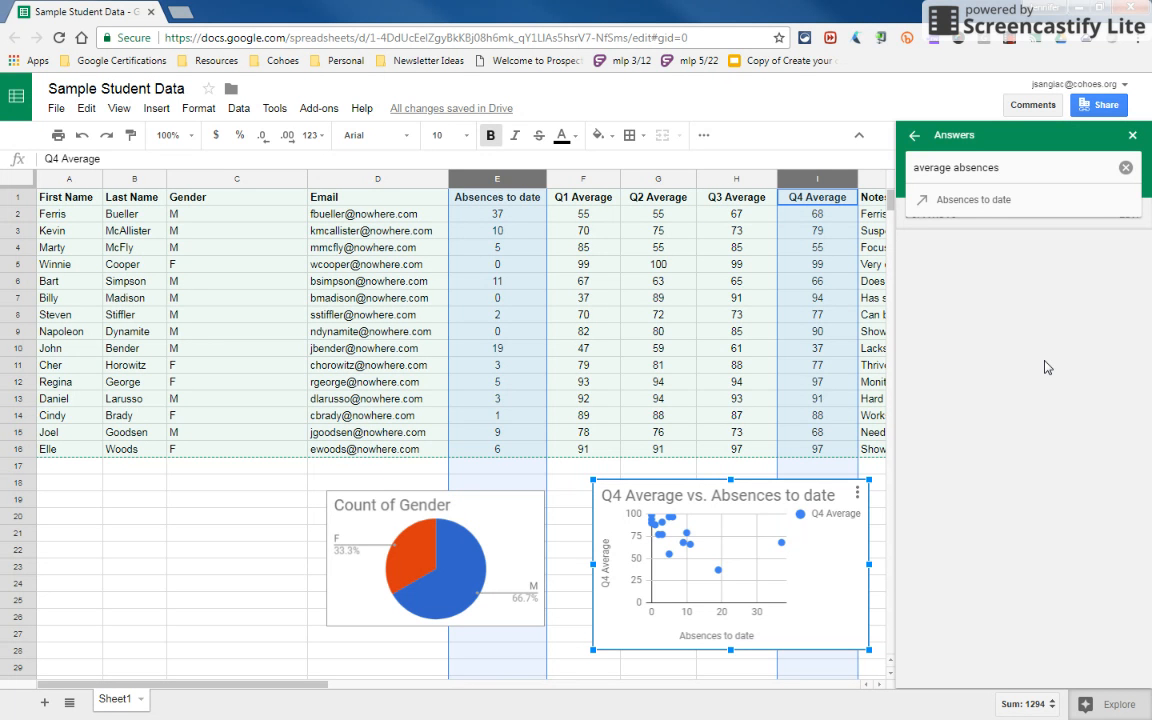
{"action": "key", "text": "Return"}
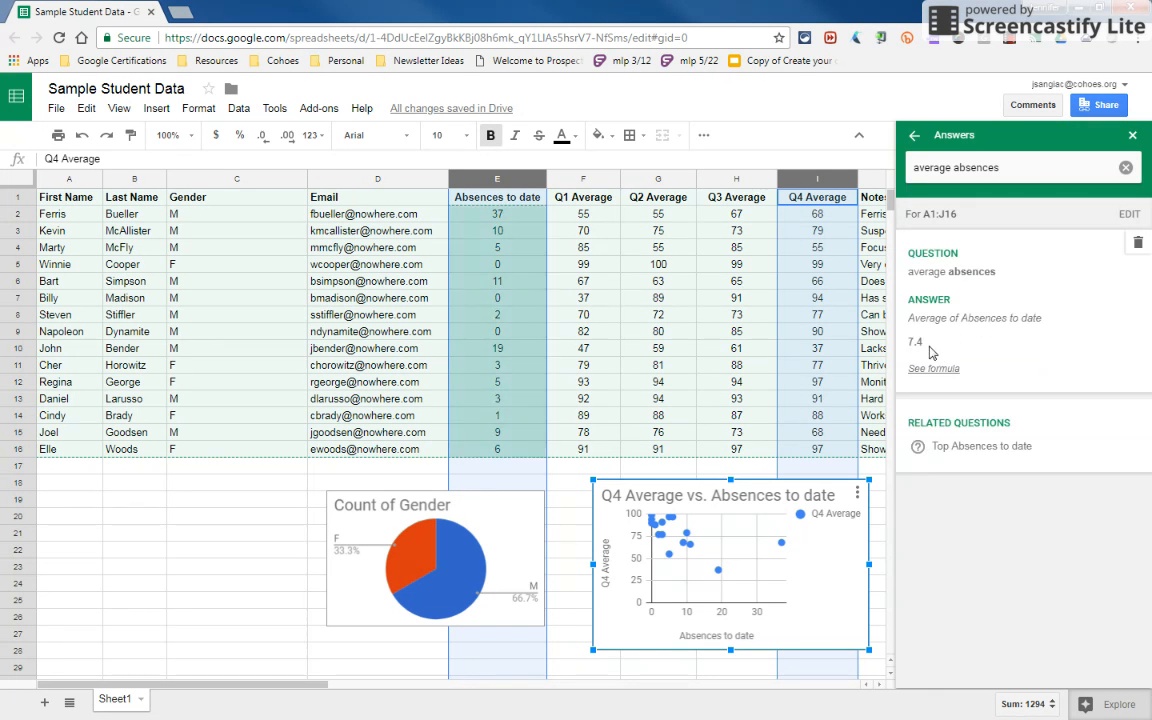
Step: Get Explore's answers to the suggested questions on top Absences to date and average Absences to date when Gender is F
{"action": "left_click", "coordinate": [973, 447]}
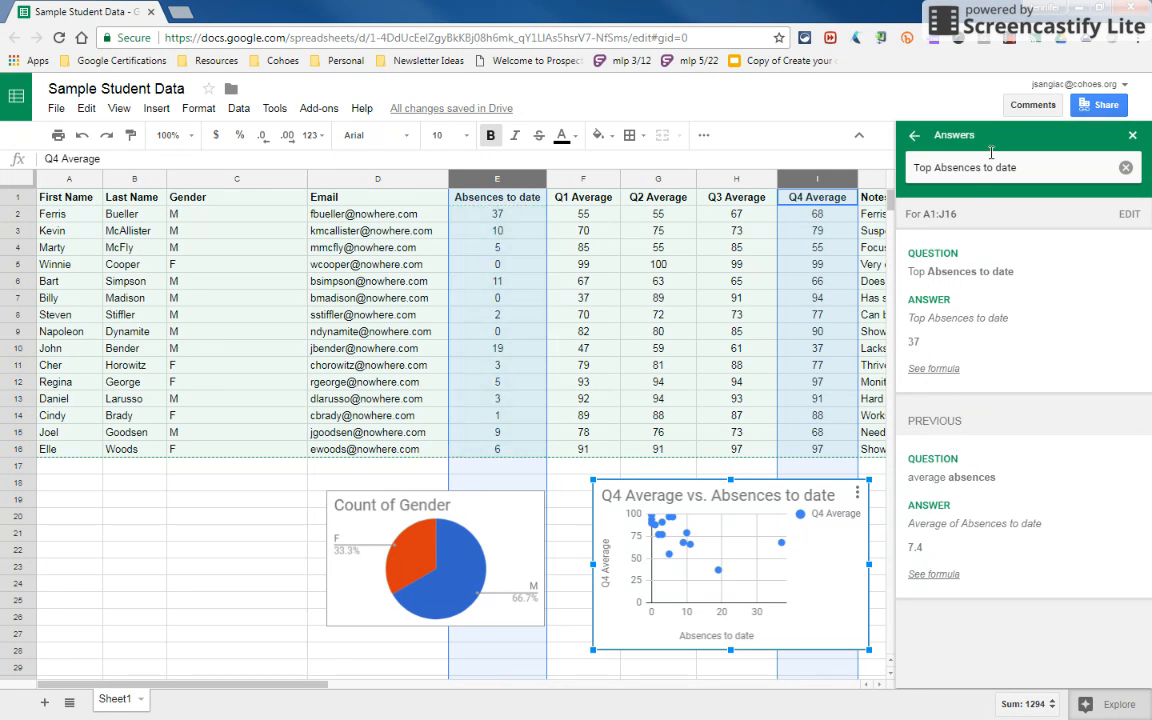
{"action": "left_click", "coordinate": [912, 135]}
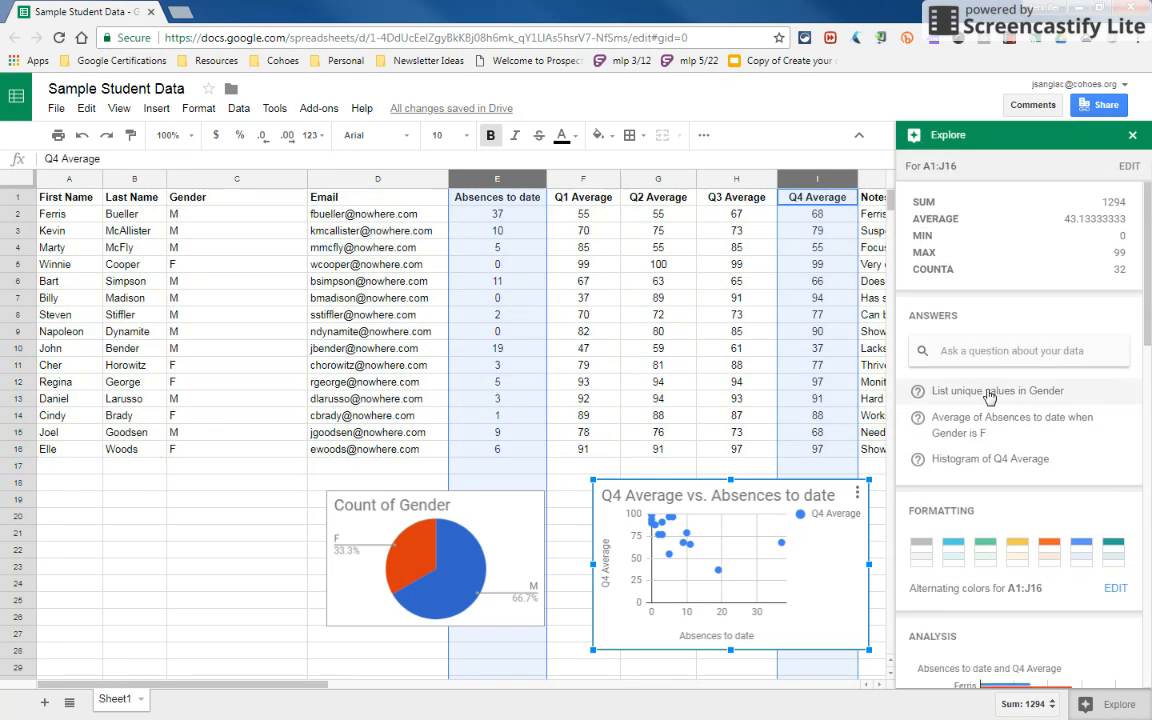
{"action": "left_click", "coordinate": [972, 428]}
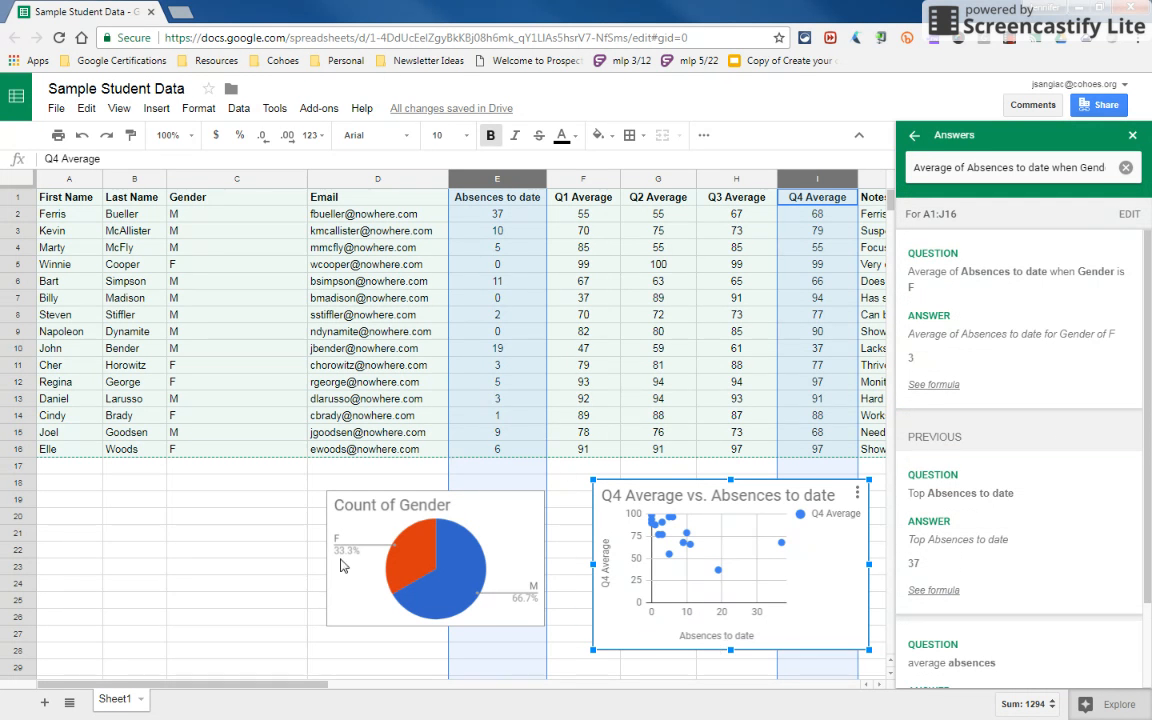
Step: Reopen Explore for the Absences to date and Q1 Average columns and examine the suggested analysis charts
{"action": "left_click", "coordinate": [149, 499]}
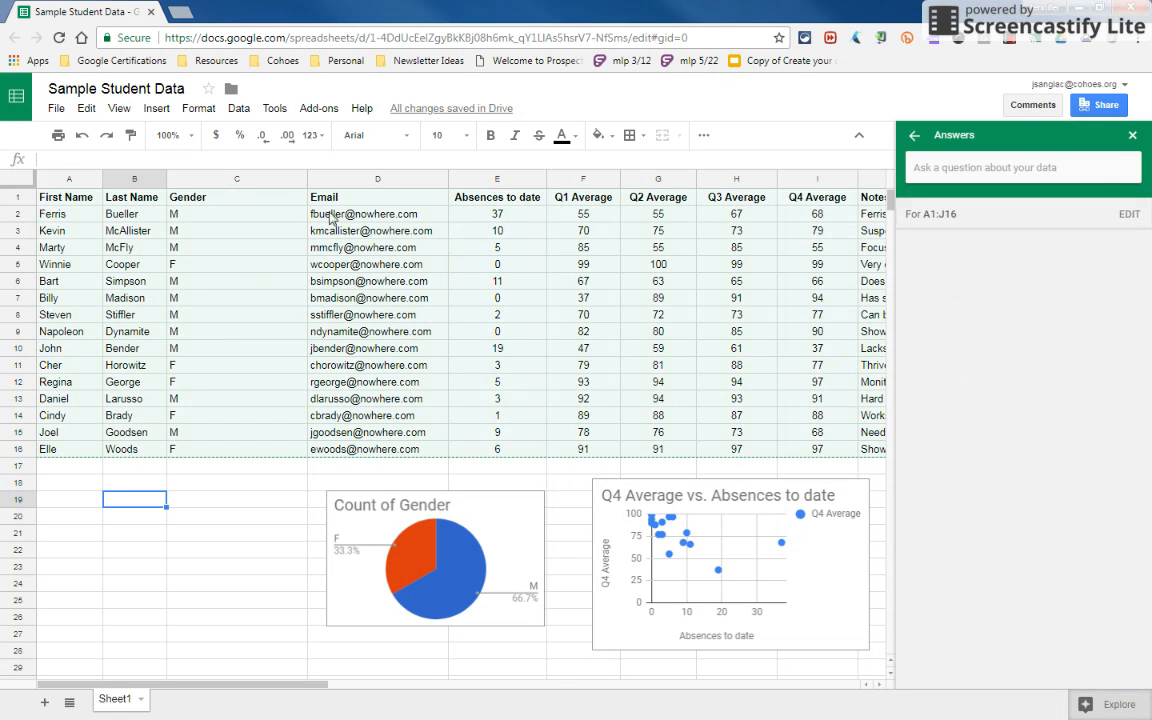
{"action": "left_click", "coordinate": [497, 179]}
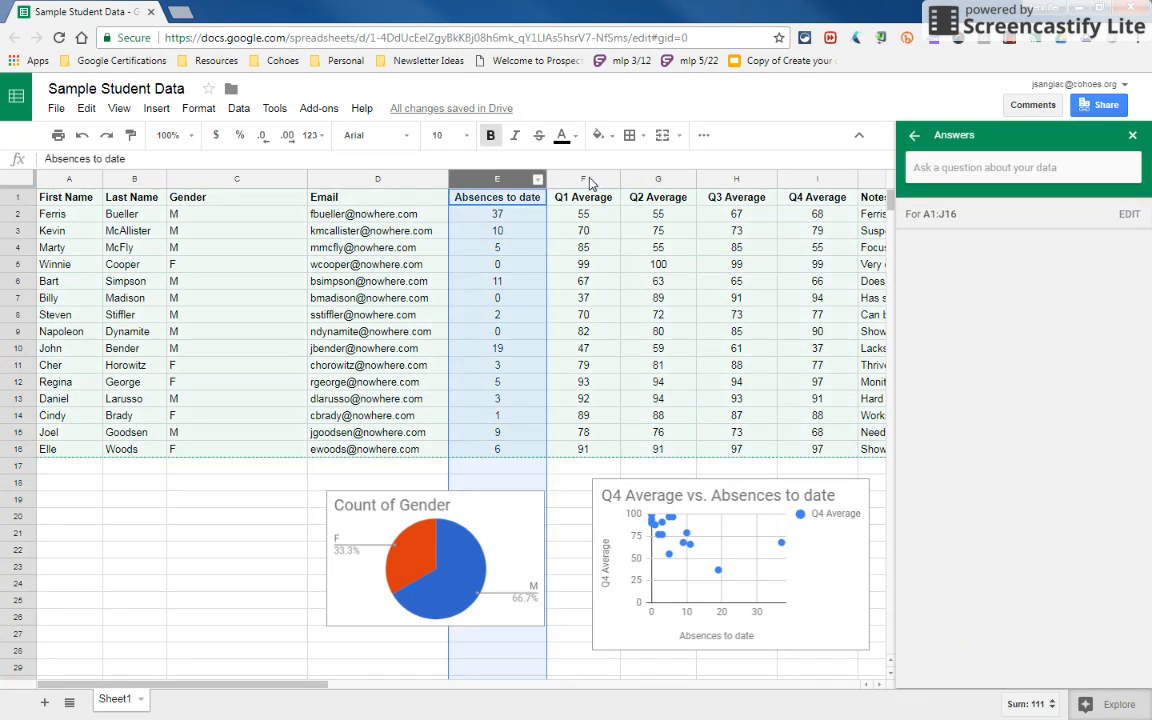
{"action": "left_click", "coordinate": [590, 183], "text": "ctrl"}
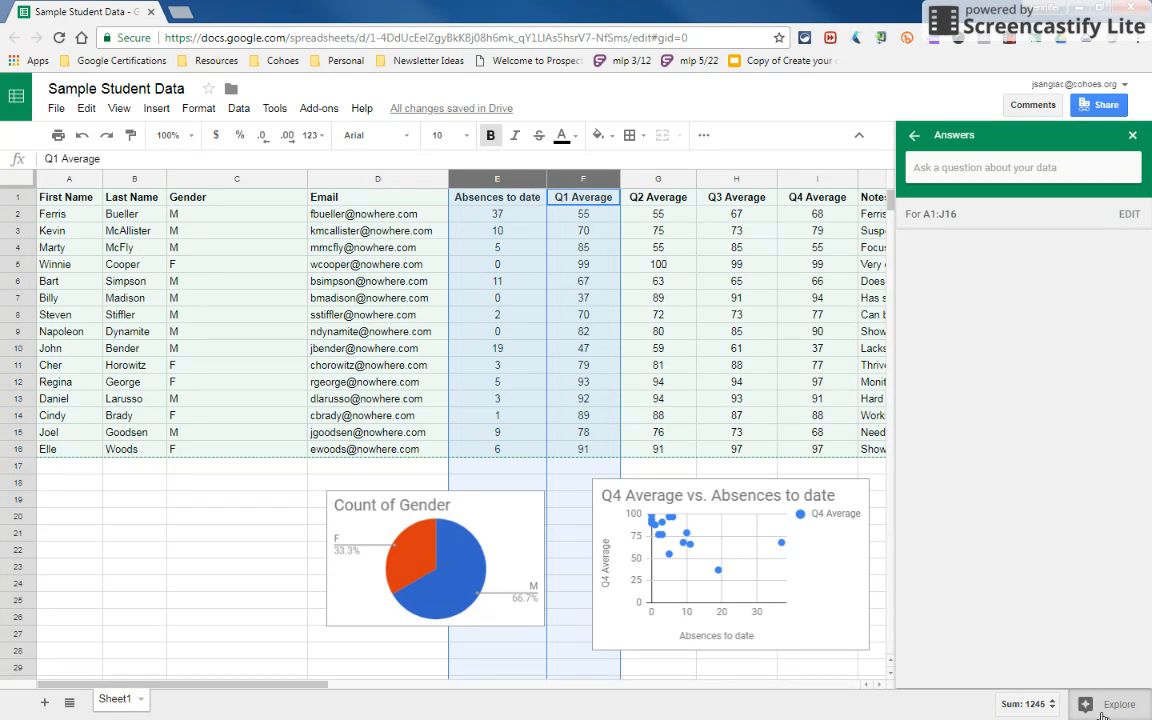
{"action": "left_click", "coordinate": [1103, 708]}
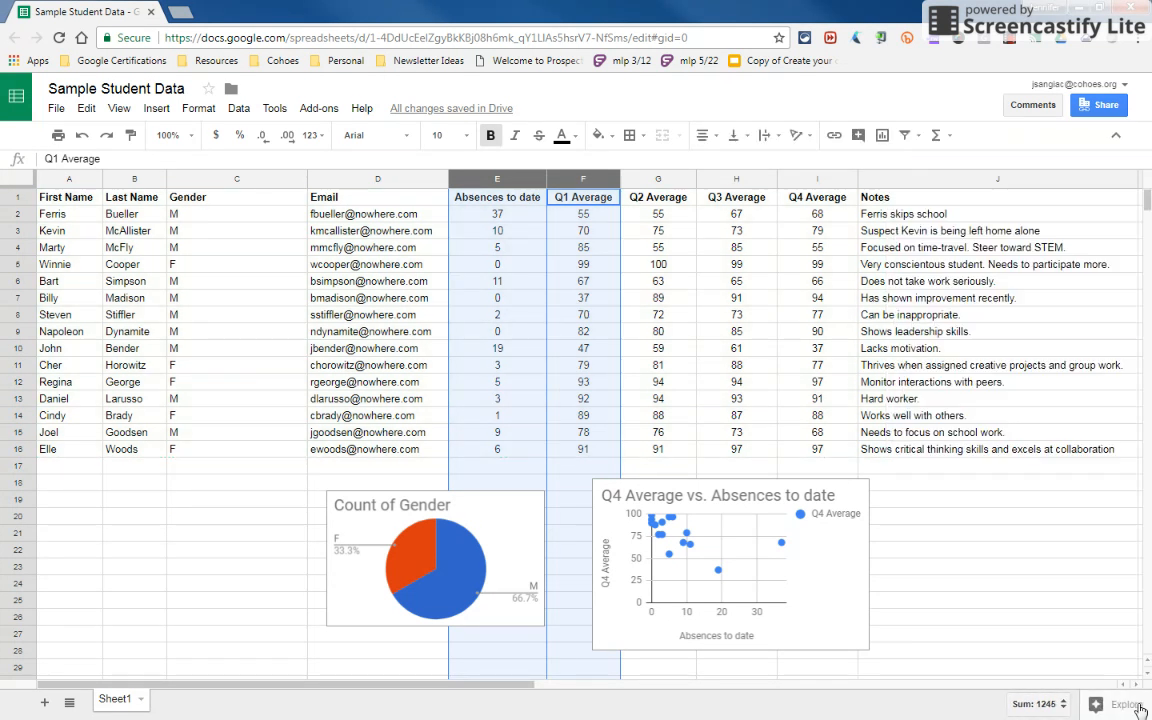
{"action": "left_click", "coordinate": [1110, 705]}
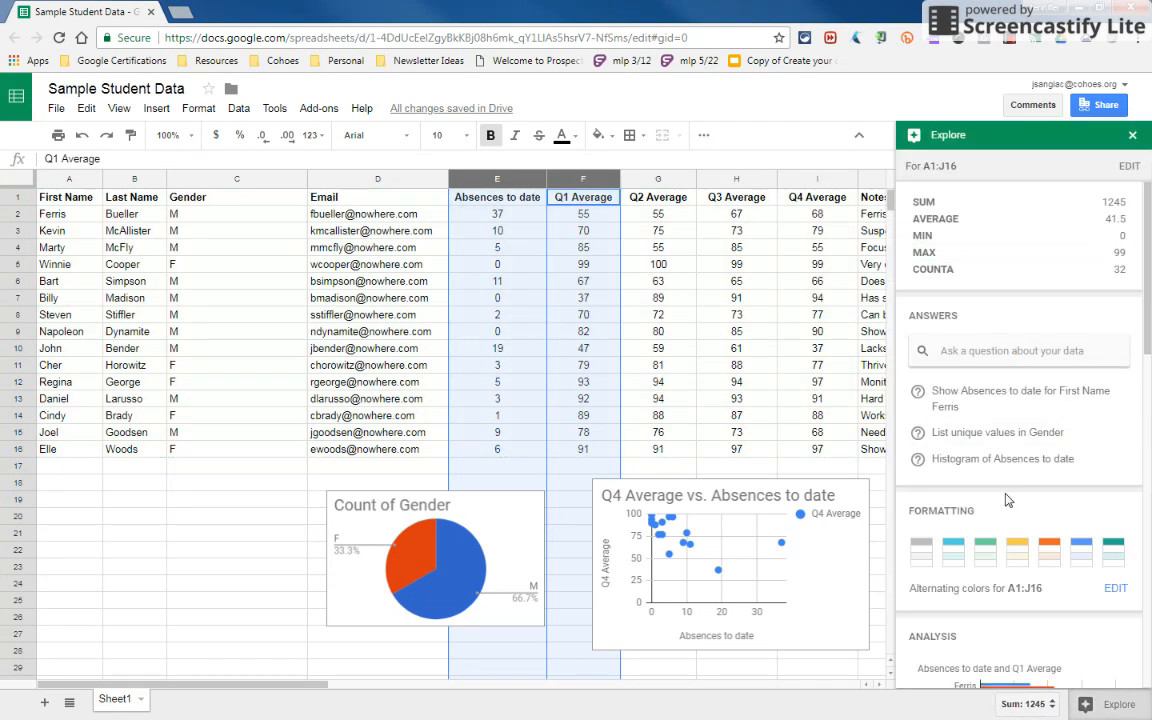
{"action": "scroll", "coordinate": [1033, 566], "scroll_direction": "down", "scroll_amount": 10}
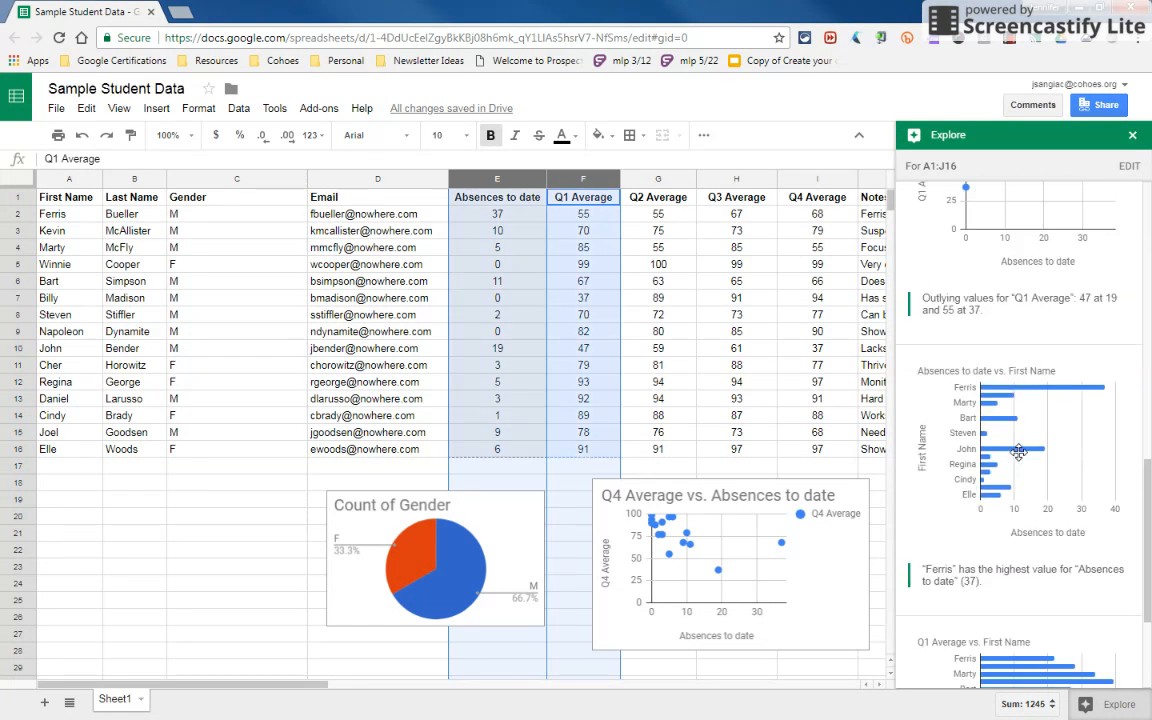